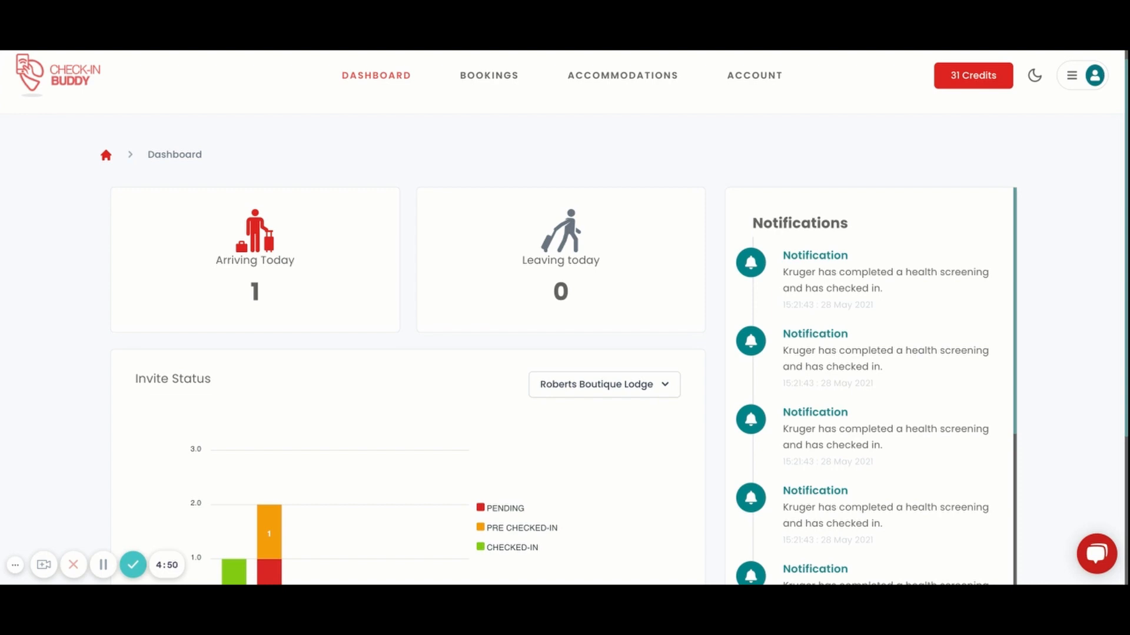
Review the dashboard's arrivals, departures, invite status chart and notifications.
scroll(429, 397, down, 1)
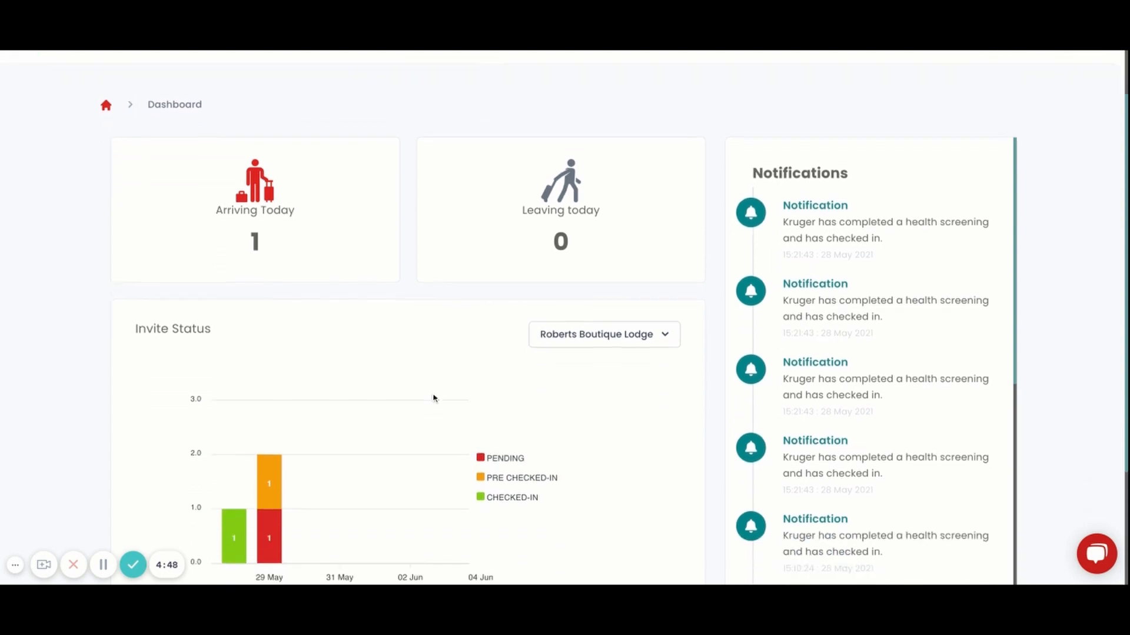
scroll(436, 404, up, 2)
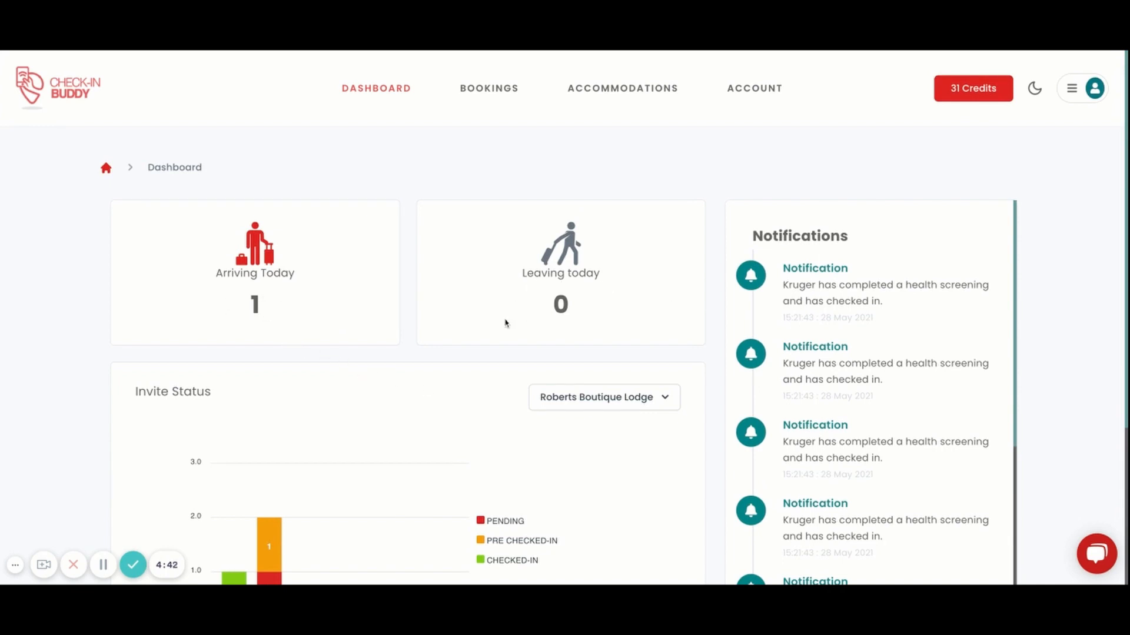
scroll(482, 325, down, 2)
scroll(472, 324, down, 1)
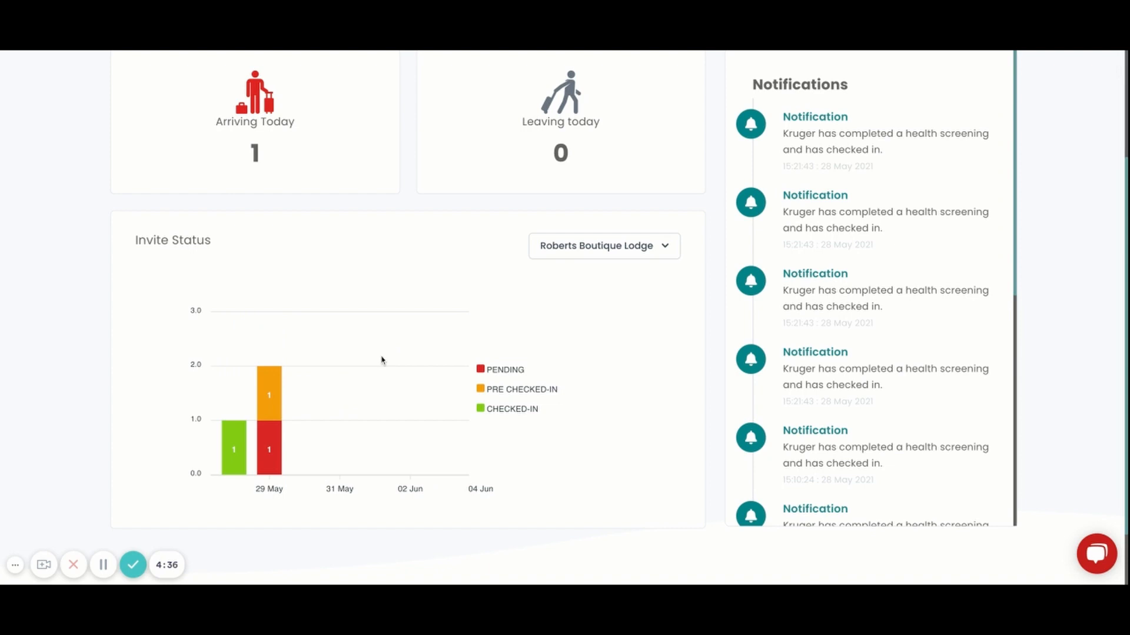
scroll(492, 290, up, 3)
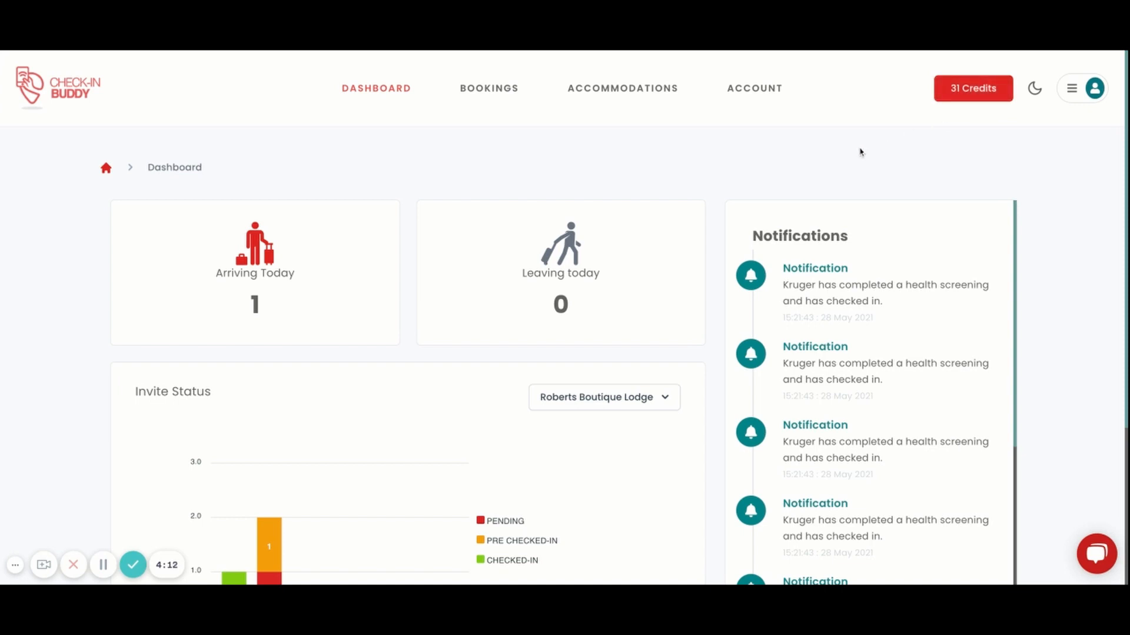
View the blank new accommodation form from the accommodations list, and close it without creating anything.
click(634, 91)
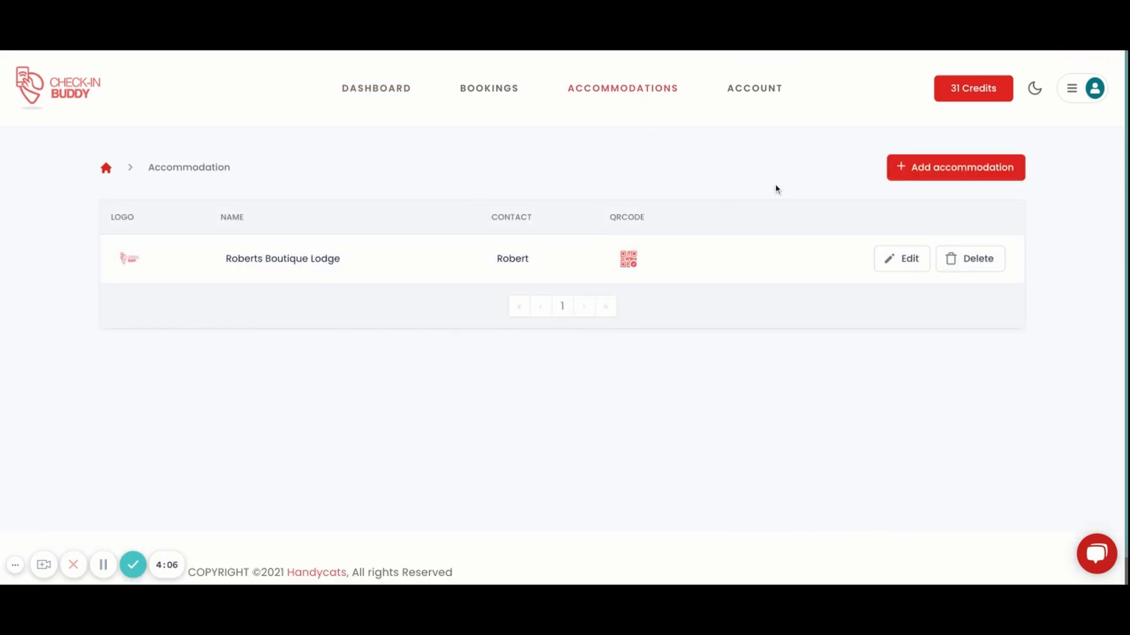
click(969, 171)
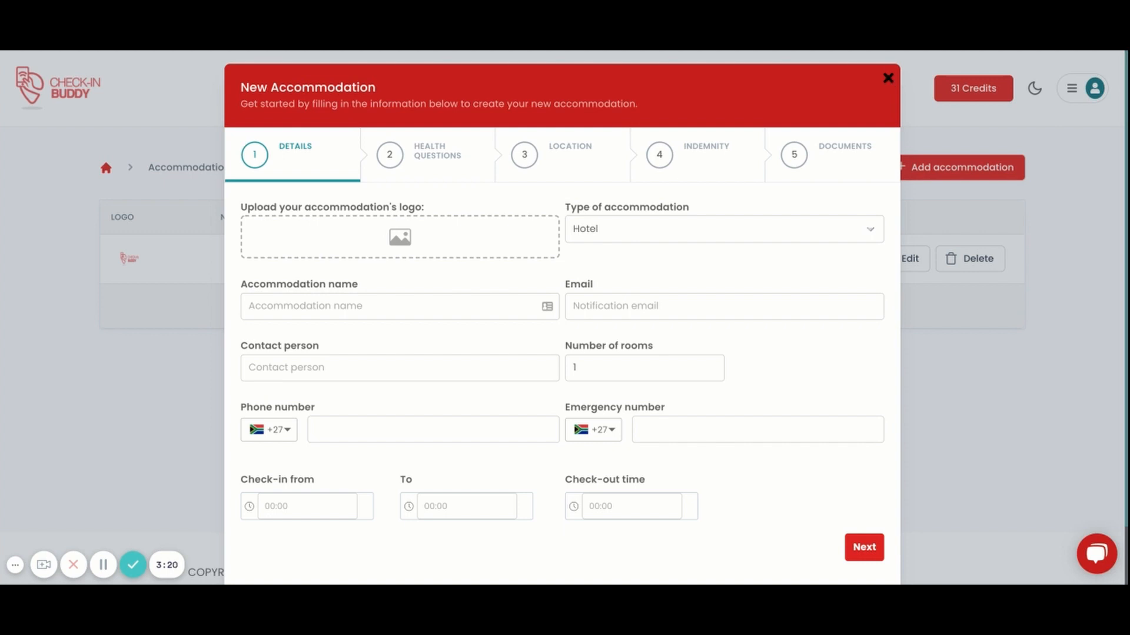
click(888, 77)
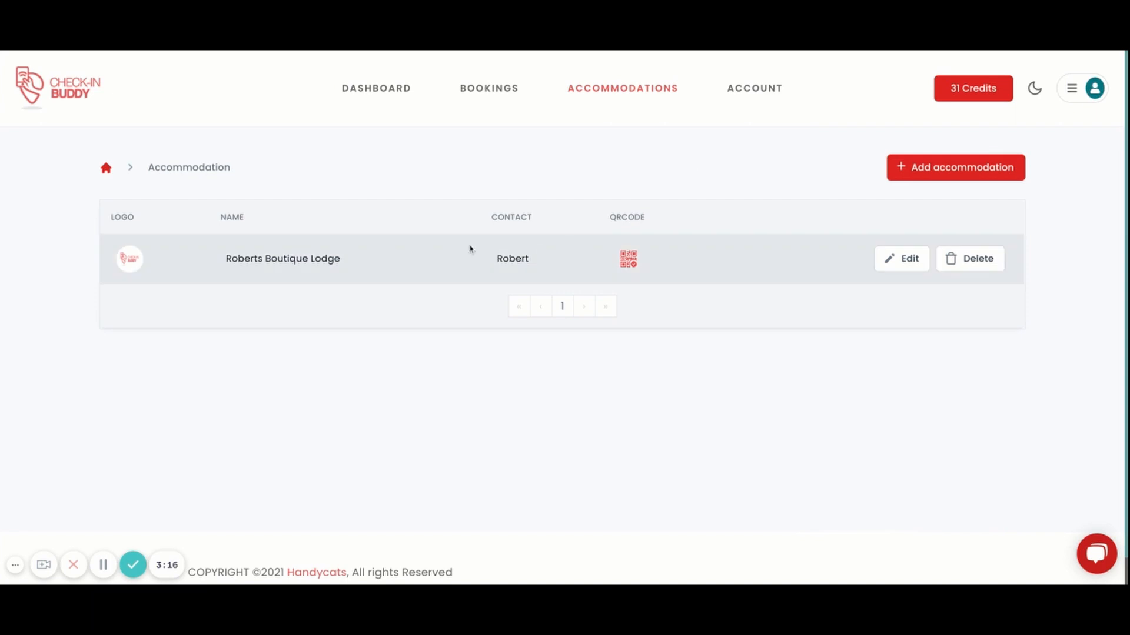
Start a new booking for Roberts Boutique Lodge with booking dates May 29 to May 30, 2021.
click(493, 92)
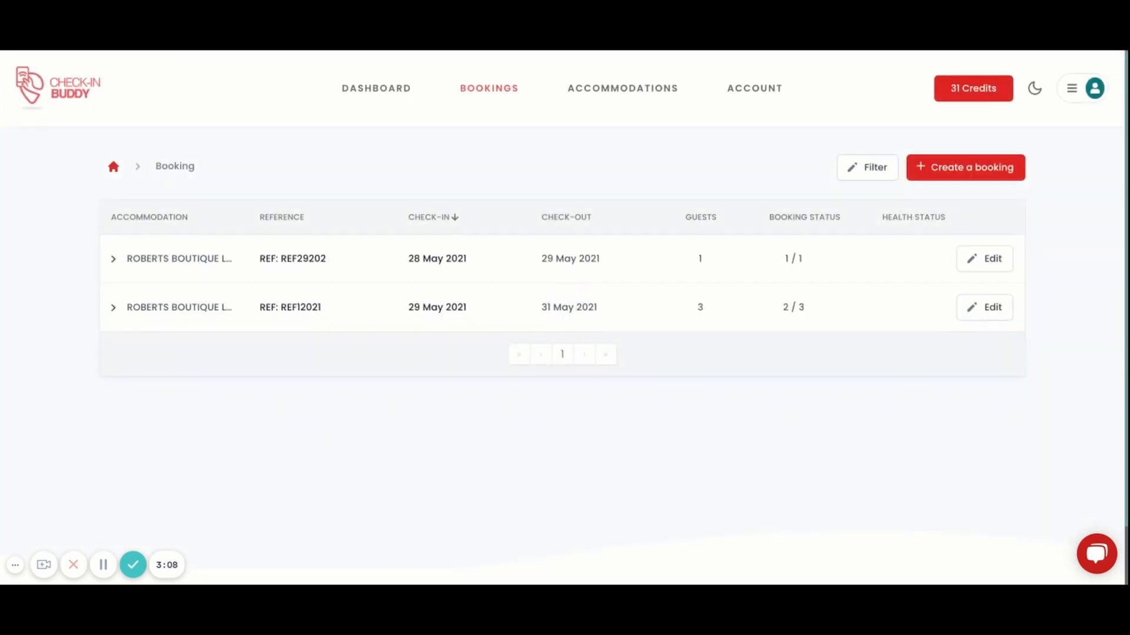
click(941, 169)
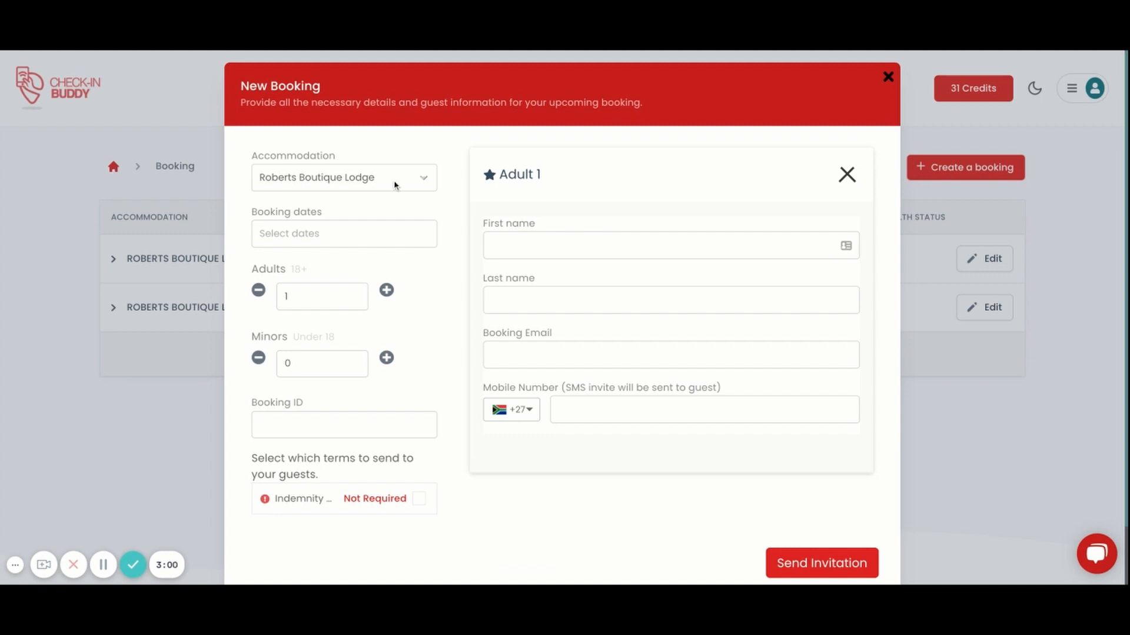
click(384, 226)
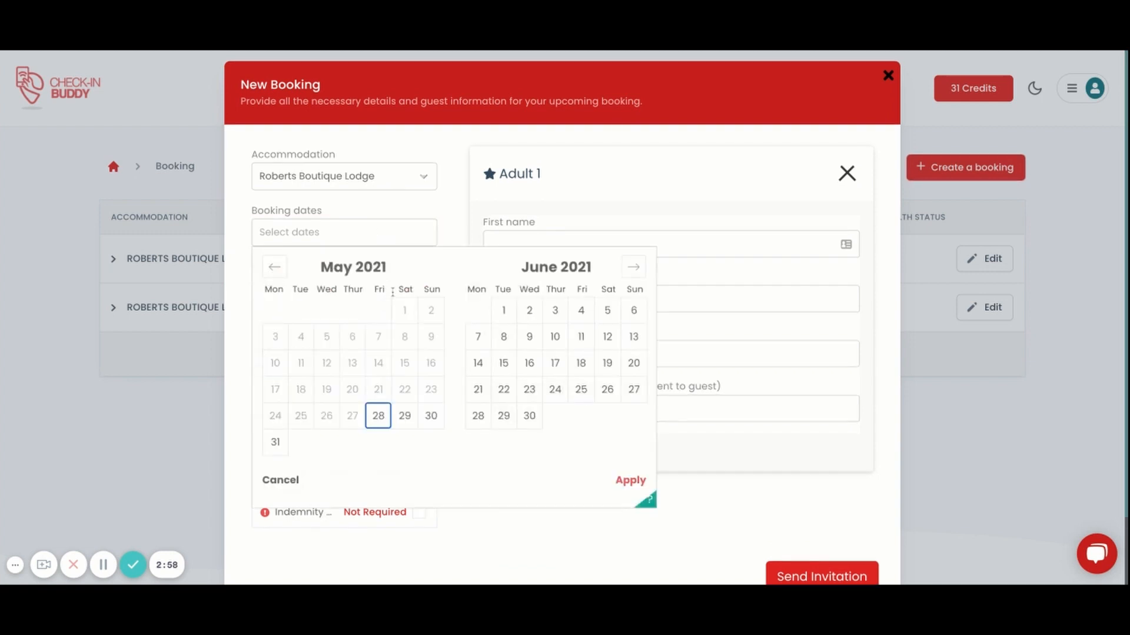
click(381, 423)
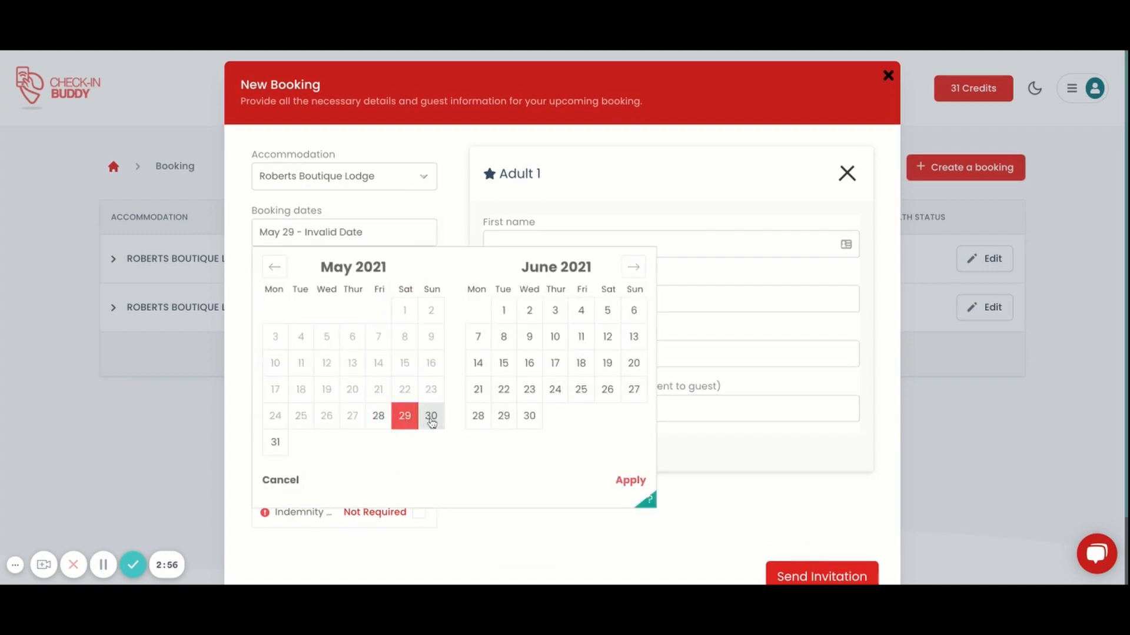
click(428, 416)
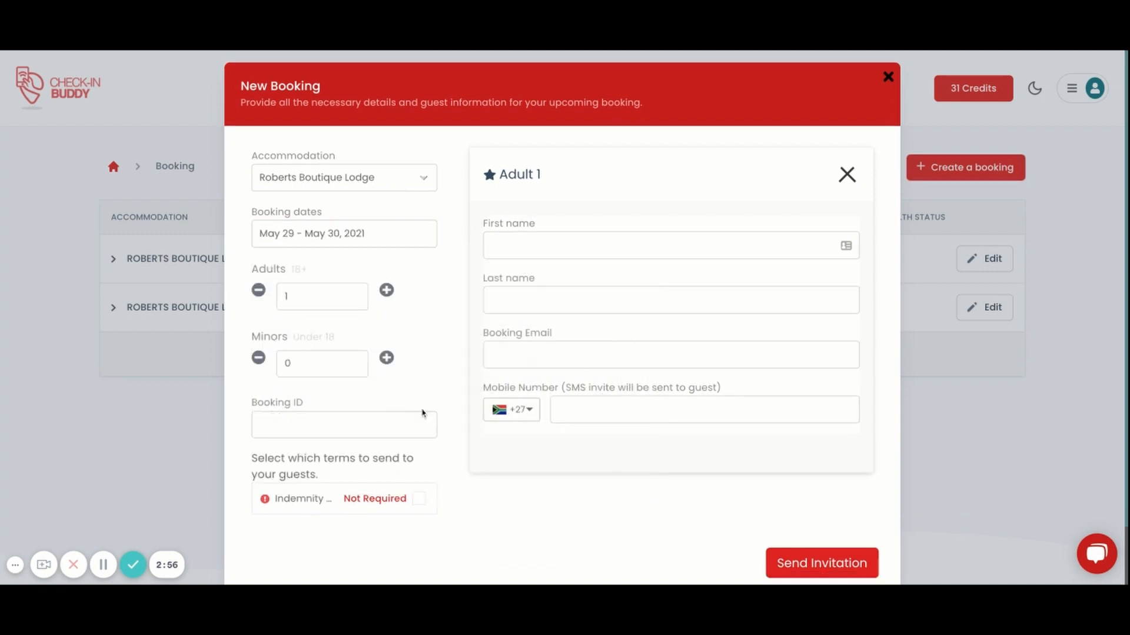
Set the new booking's guests to 3 adults and 2 minors.
click(387, 292)
click(388, 292)
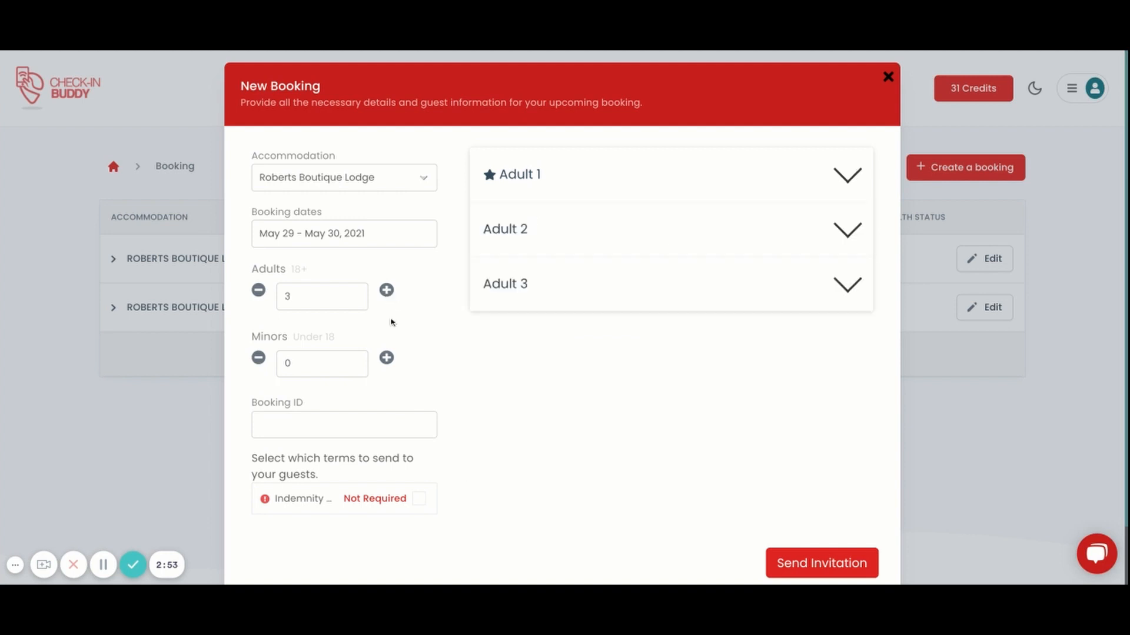
click(387, 358)
click(387, 359)
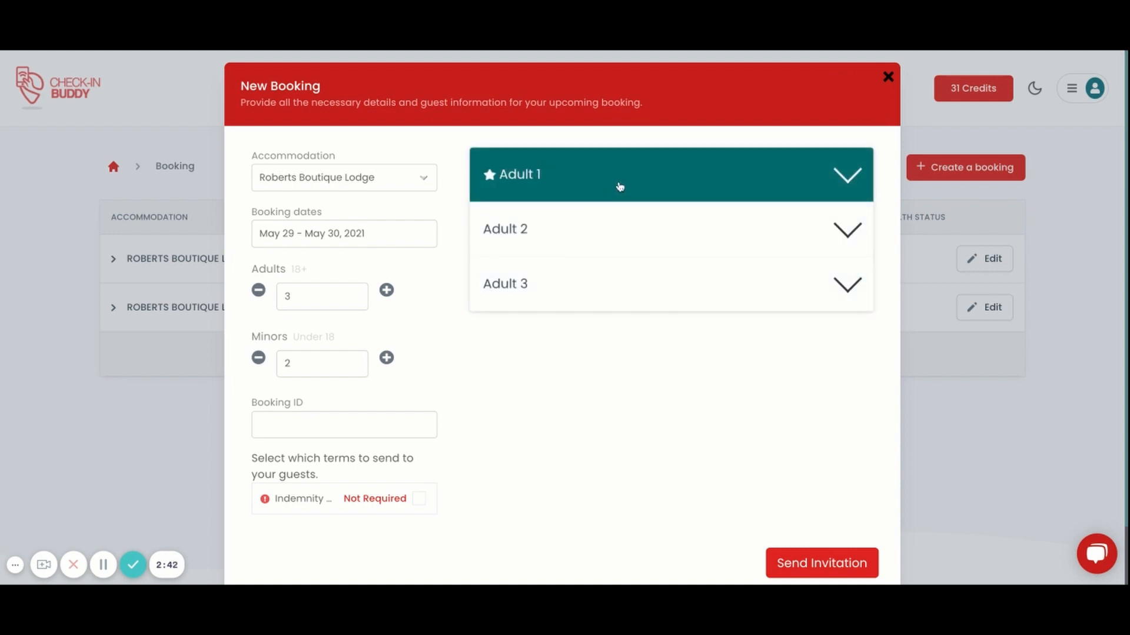
Look over the Adult 1 guest fields and the rest of the booking form, and close it without sending the invitation.
click(530, 186)
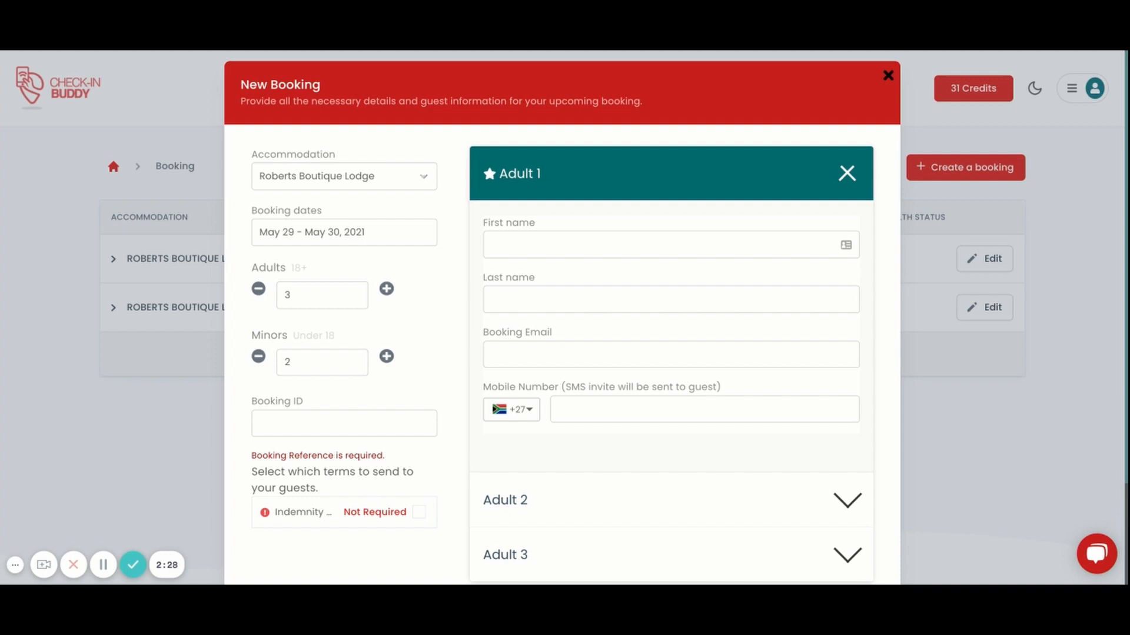
click(577, 177)
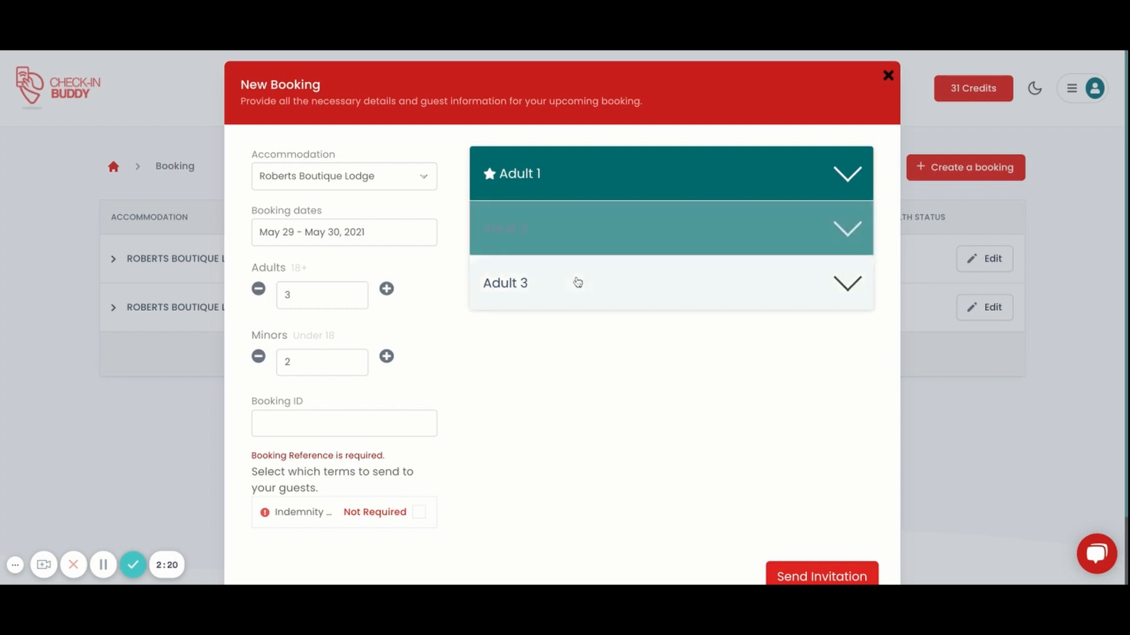
scroll(657, 357, down, 2)
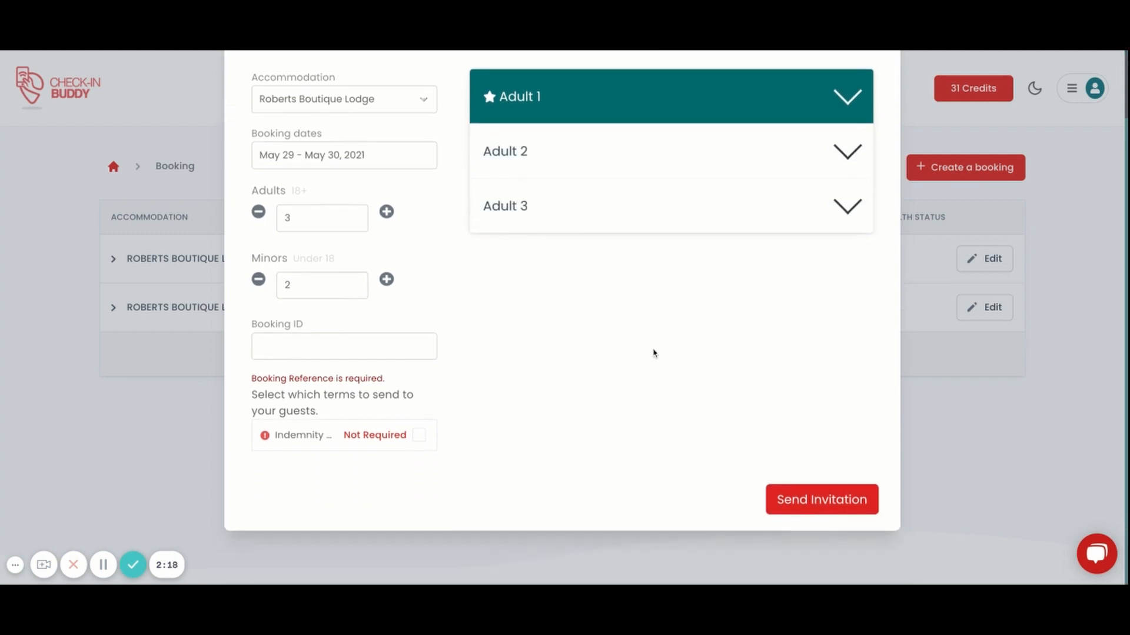
scroll(656, 354, up, 1)
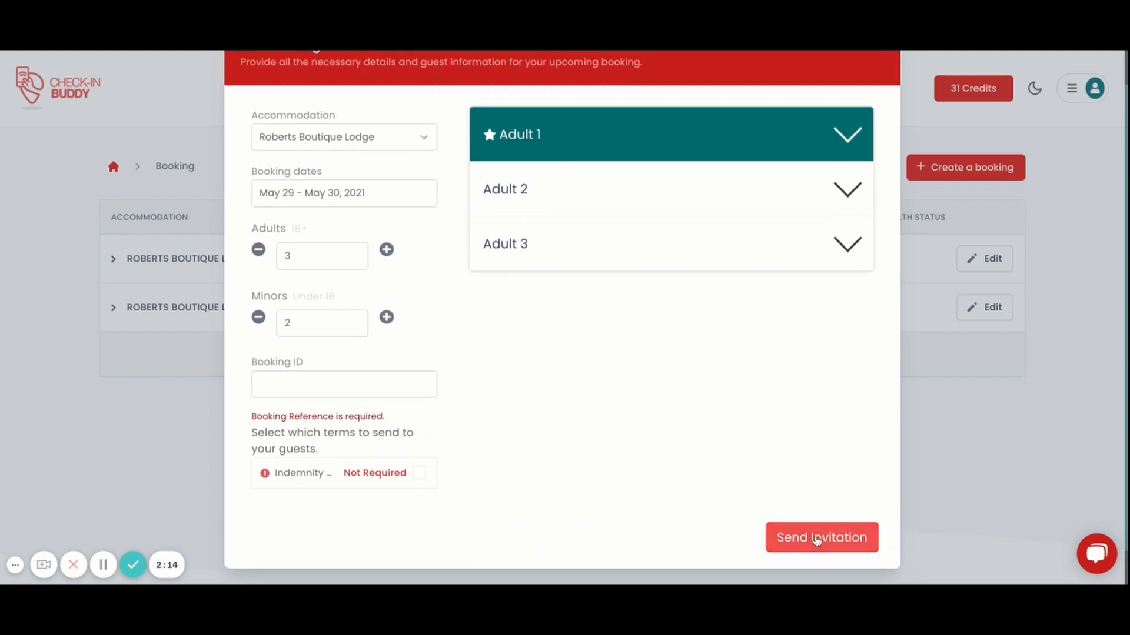
scroll(709, 373, up, 1)
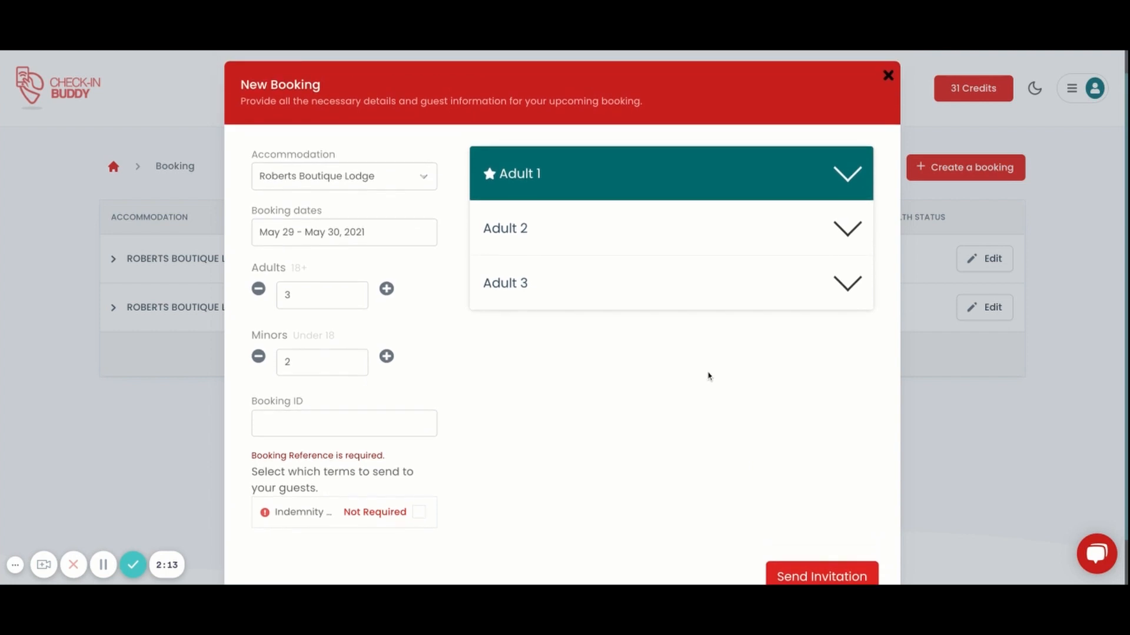
click(888, 75)
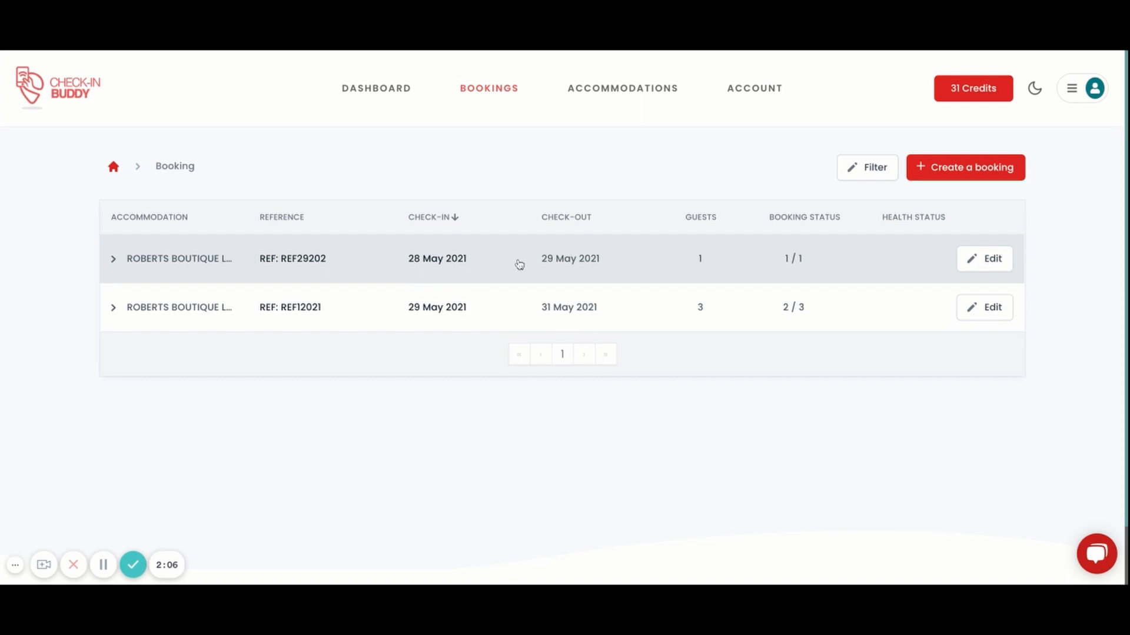
Expand both bookings' guest lists, and review the checked-in guest's profile, booking details and health screening.
click(504, 303)
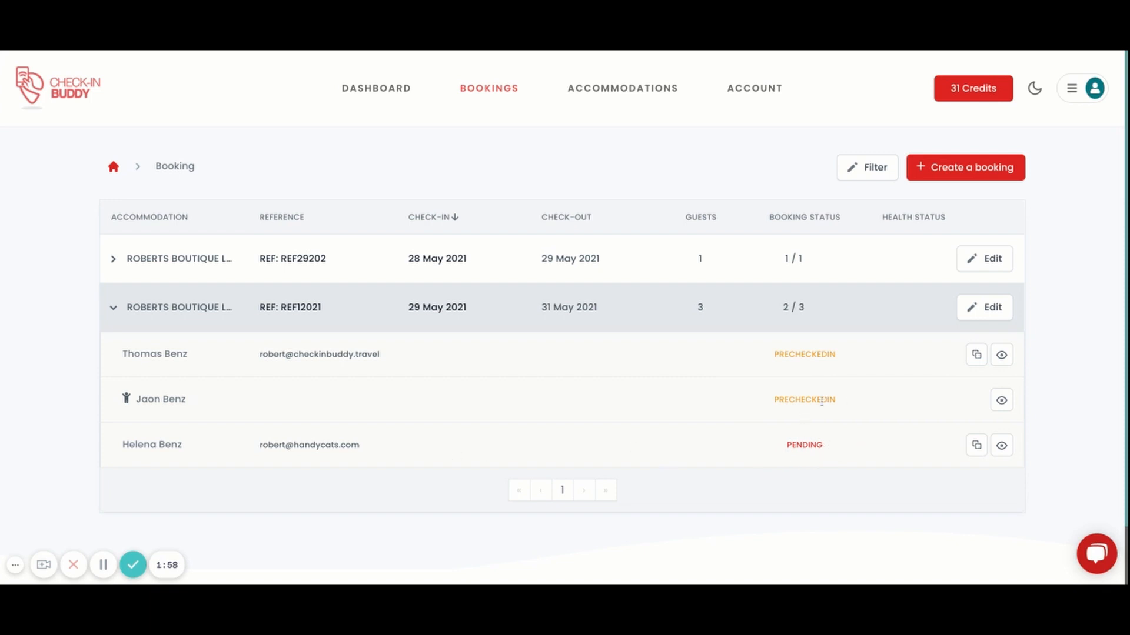
click(792, 261)
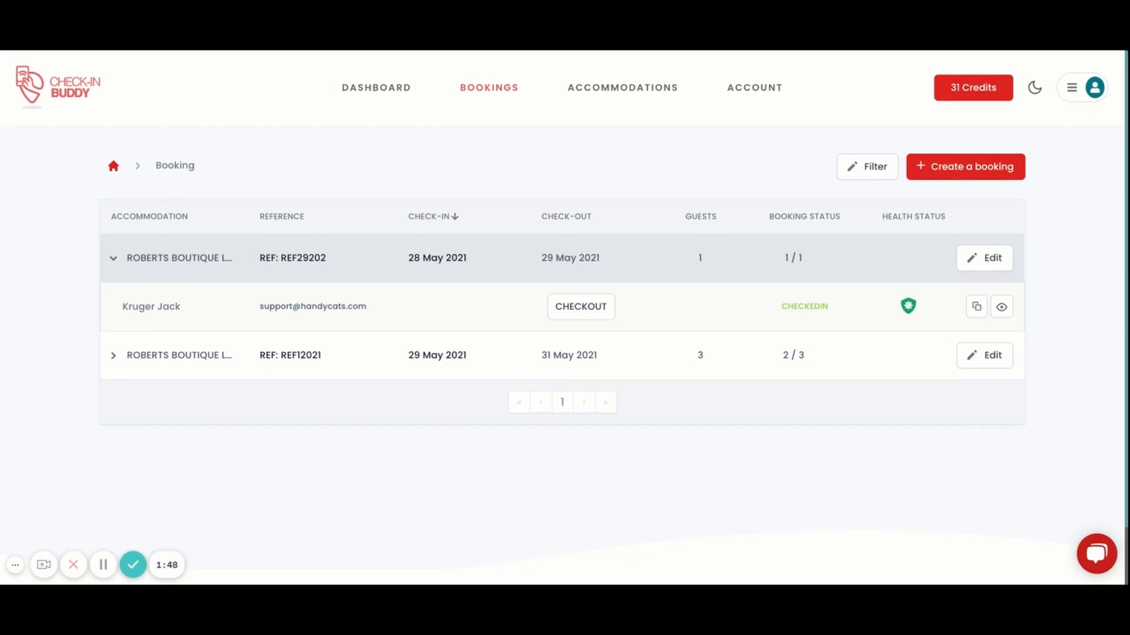
click(1002, 309)
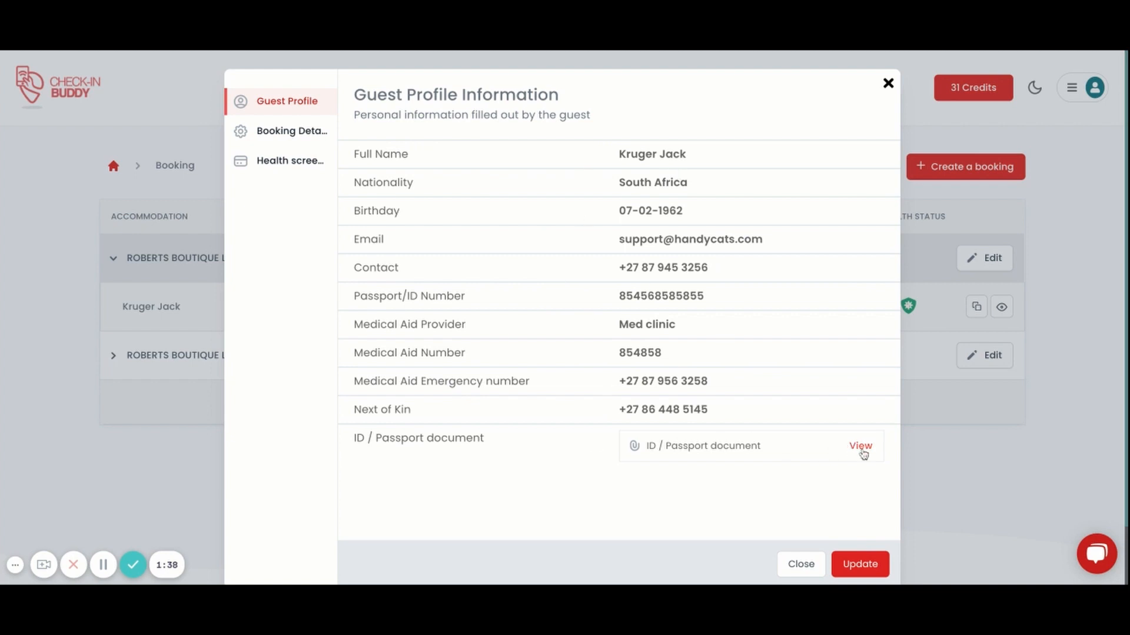
click(296, 135)
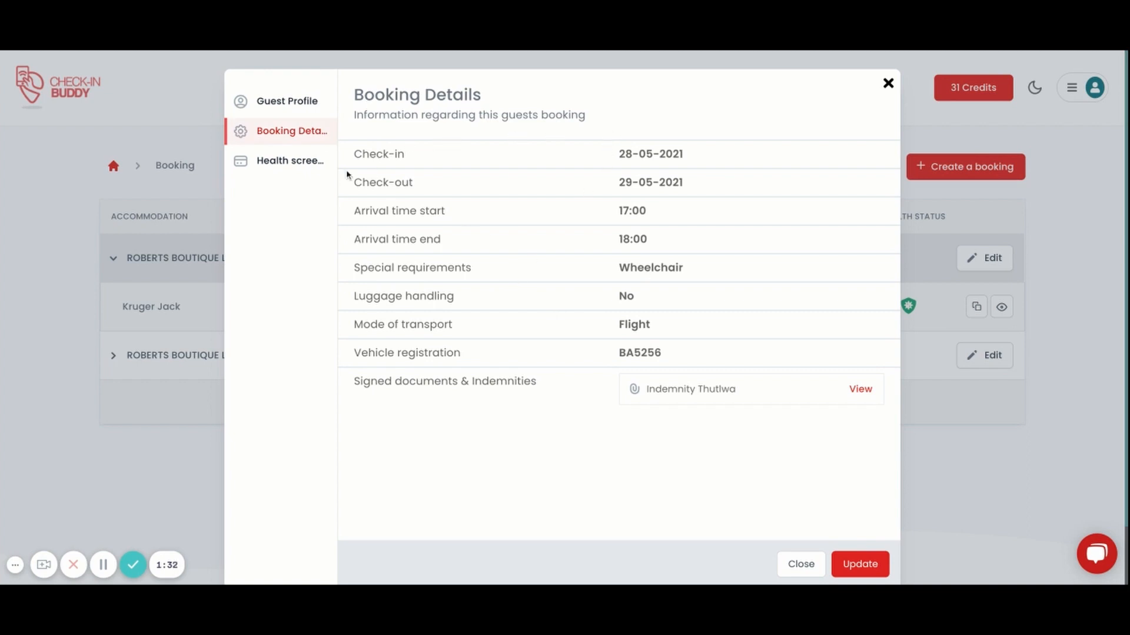
click(298, 162)
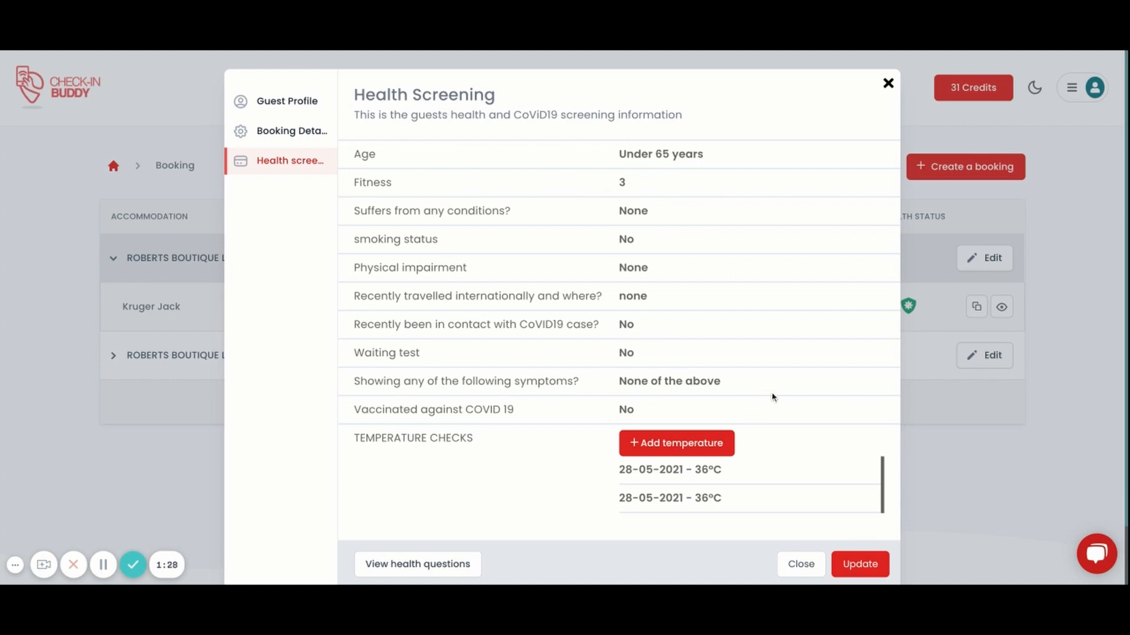
Add a temperature check dated May 28 with 36 °C to the guest's health screening.
click(673, 448)
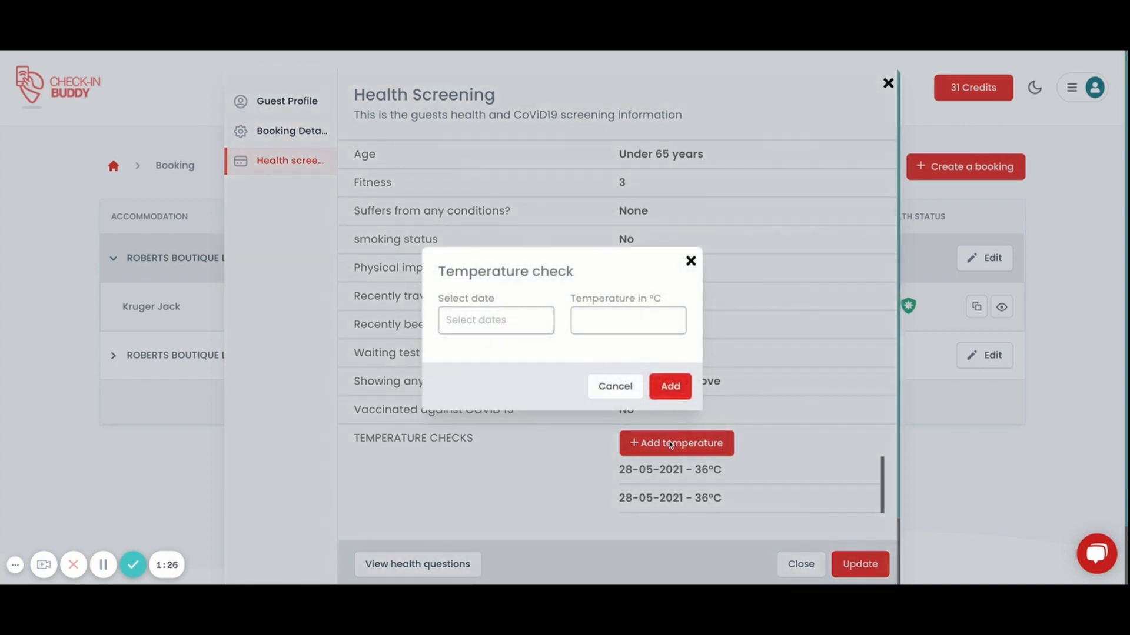
click(510, 323)
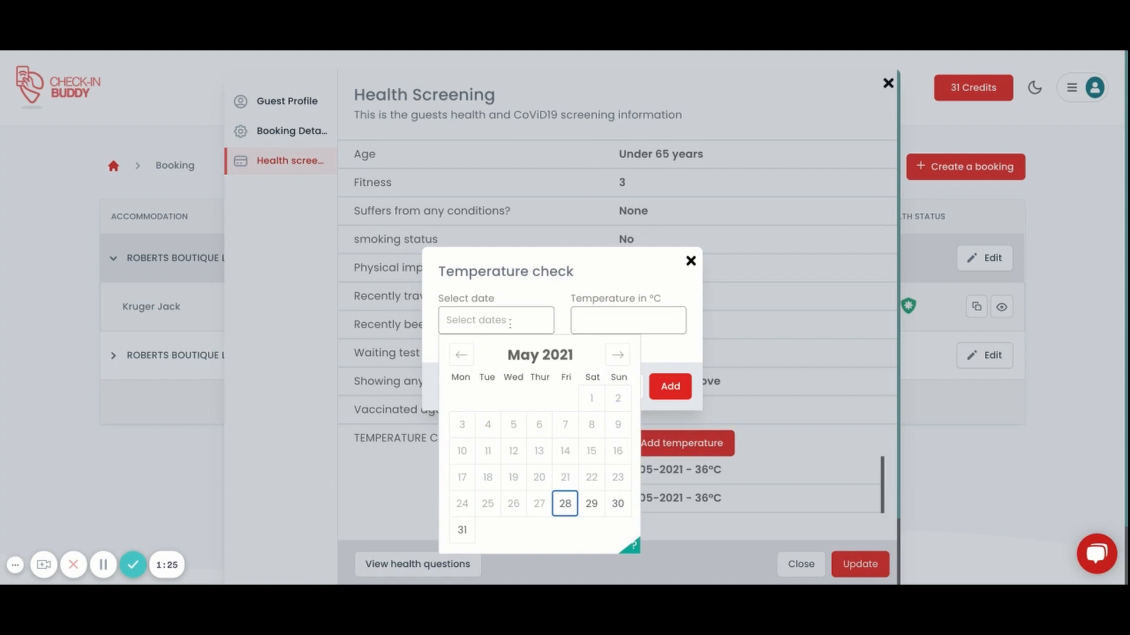
click(565, 503)
click(599, 320)
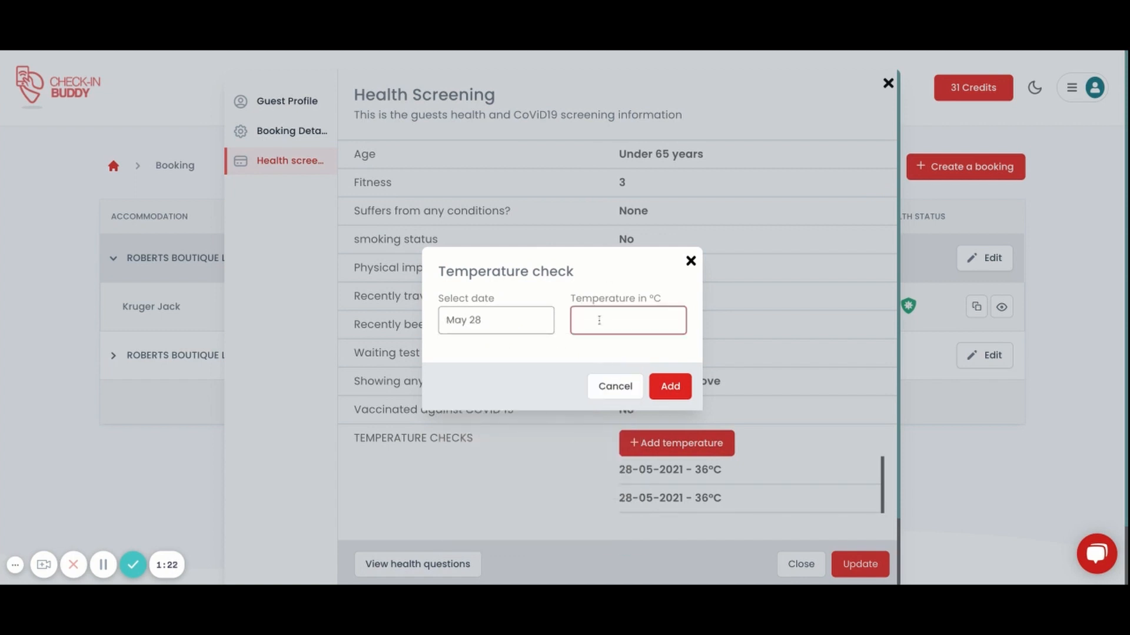
text(36)
click(686, 393)
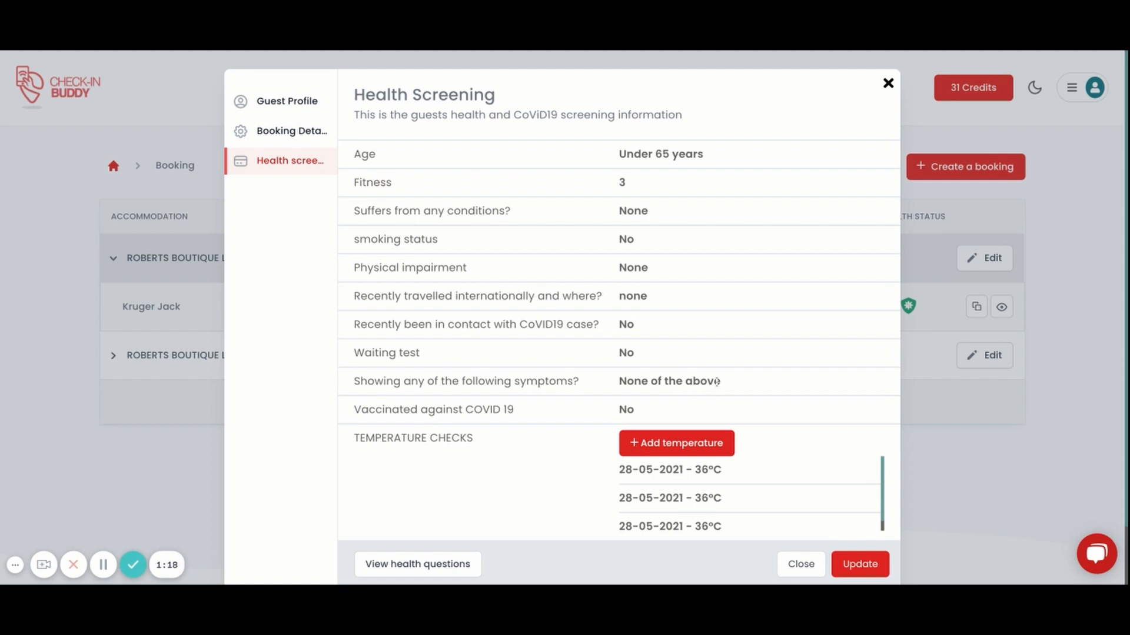
Review the guest's signed health question answers through to the signature, and close the guest record without saving changes.
scroll(547, 356, down, 1)
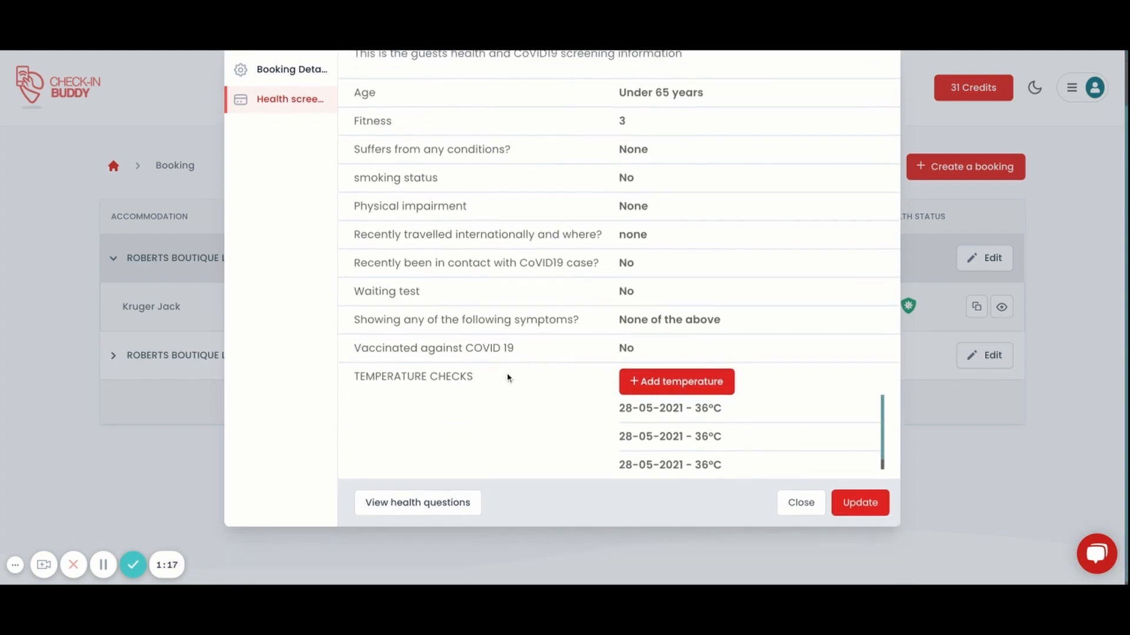
click(427, 503)
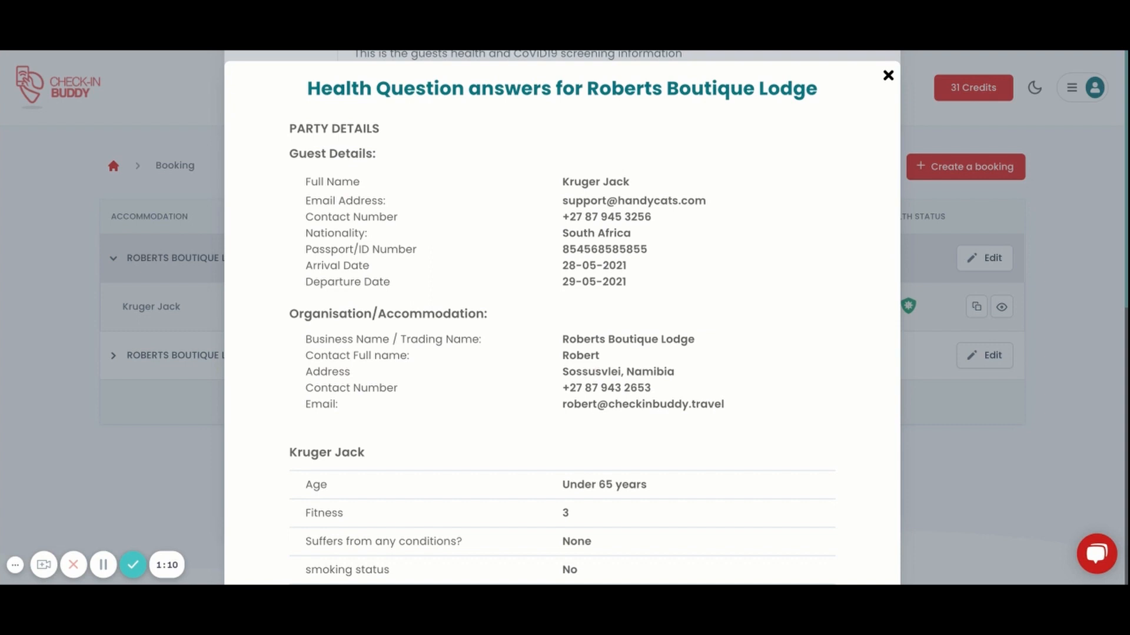
scroll(583, 368, down, 10)
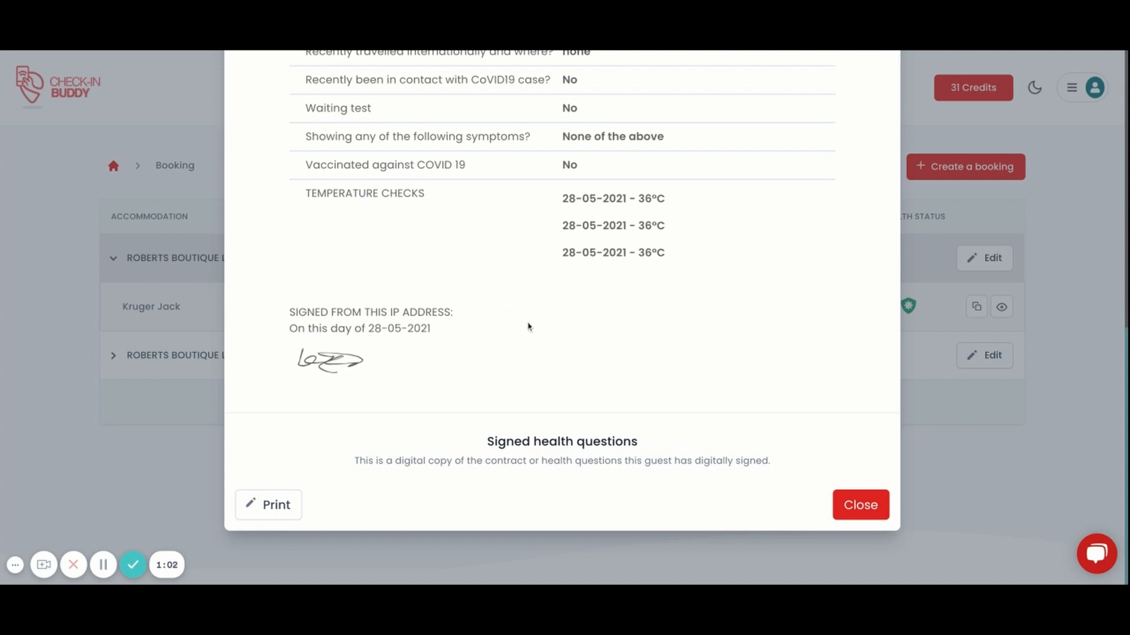
click(851, 517)
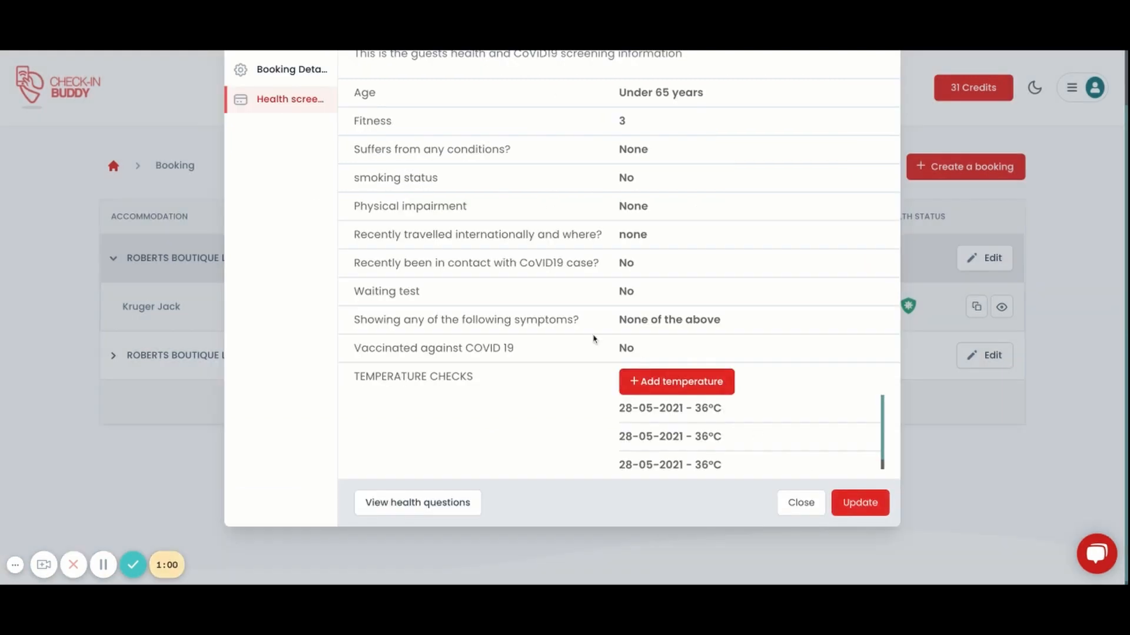
click(803, 504)
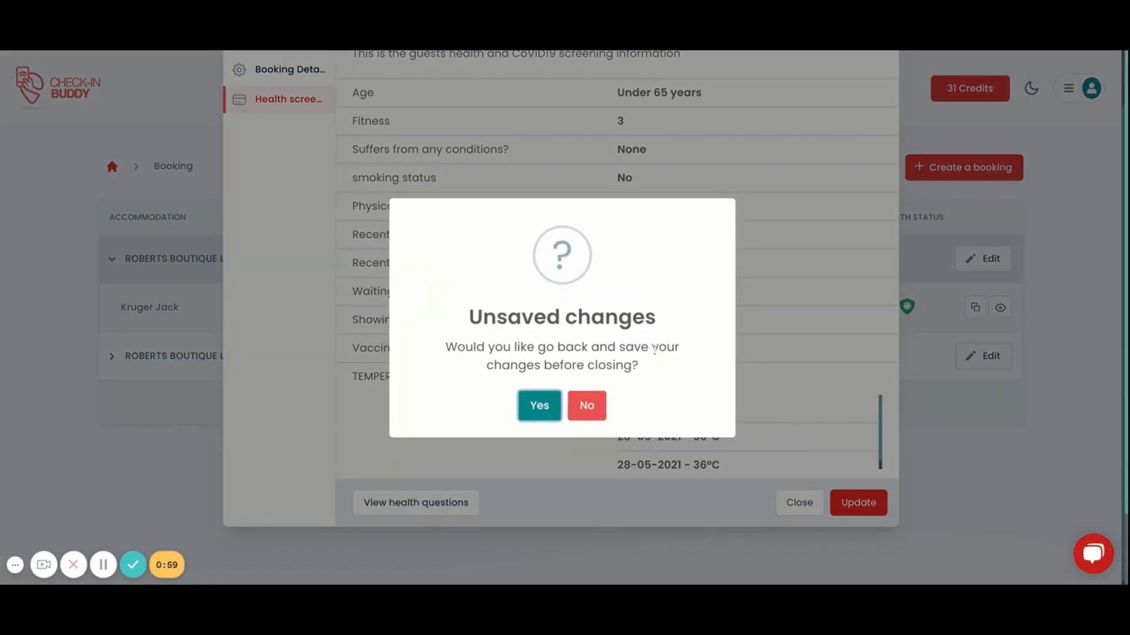
click(586, 405)
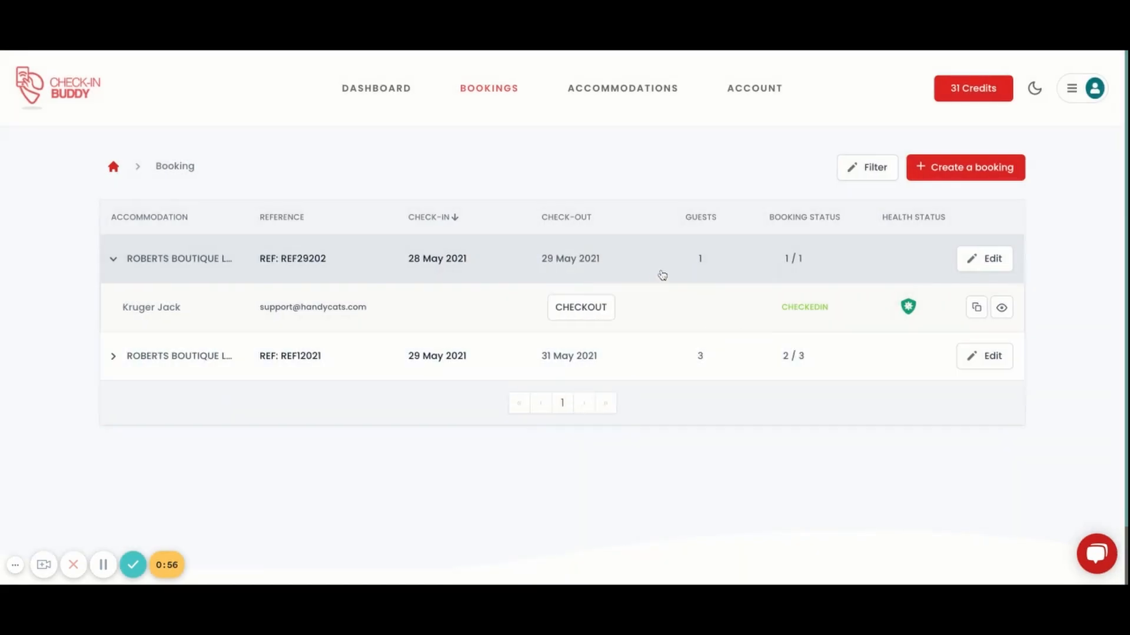